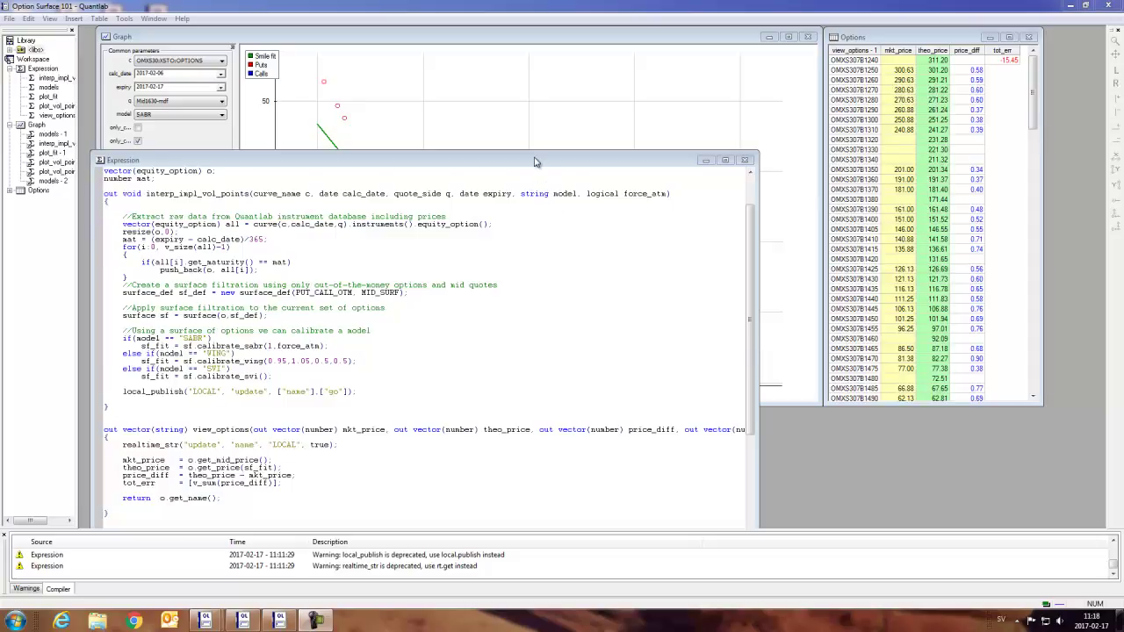
Move the Expression window up over the graph and review the interp_impl_vol_points calibration code.
left_click_drag(539, 160, 574, 381)
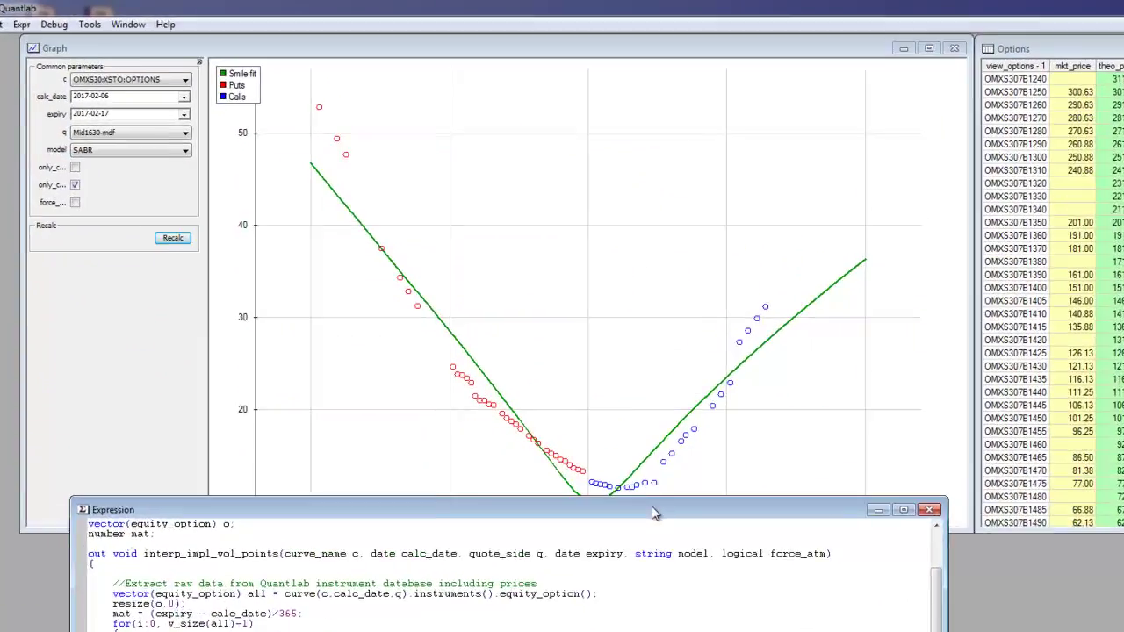
left_click_drag(655, 512, 612, 110)
left_click_drag(692, 116, 692, 111)
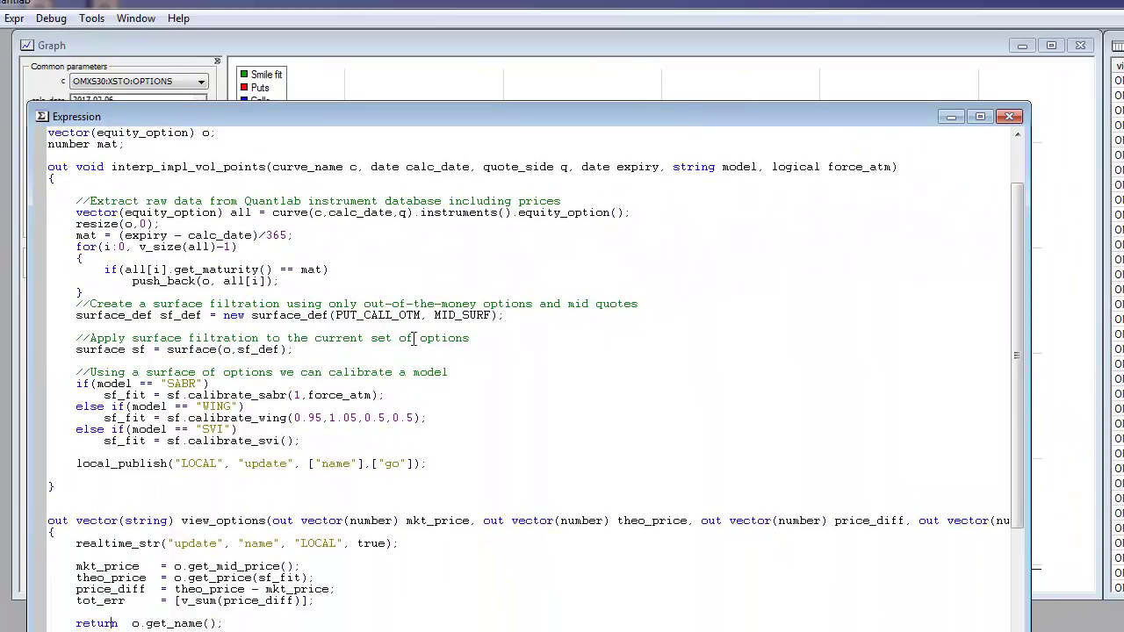
left_click_drag(103, 167, 163, 477)
left_click(162, 480)
Review the view_options pricing lines: the get_mid_price market price and the sf_fit theo_price call.
scroll(289, 383, "down", 3)
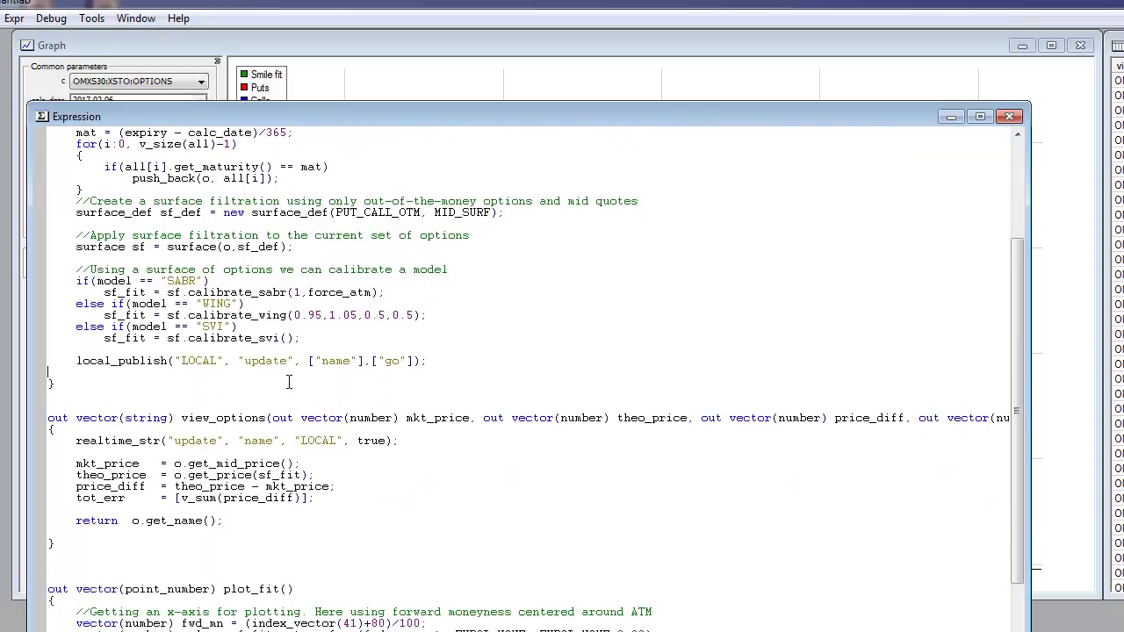
scroll(289, 389, "down", 2)
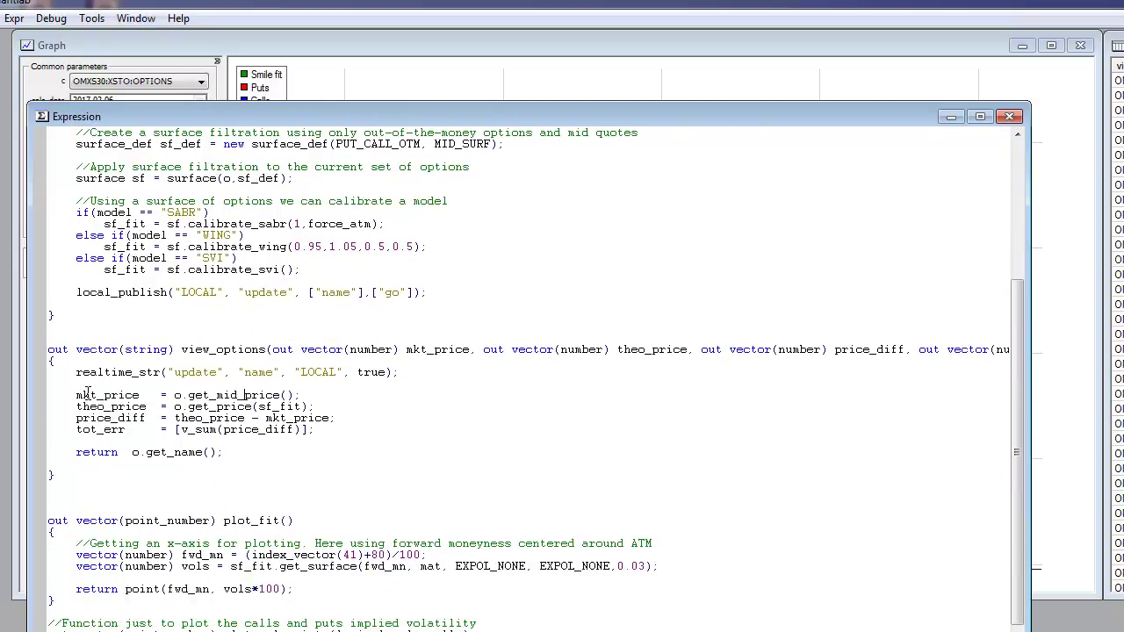
left_click_drag(176, 395, 284, 396)
left_click(286, 396)
left_click_drag(308, 397, 185, 397)
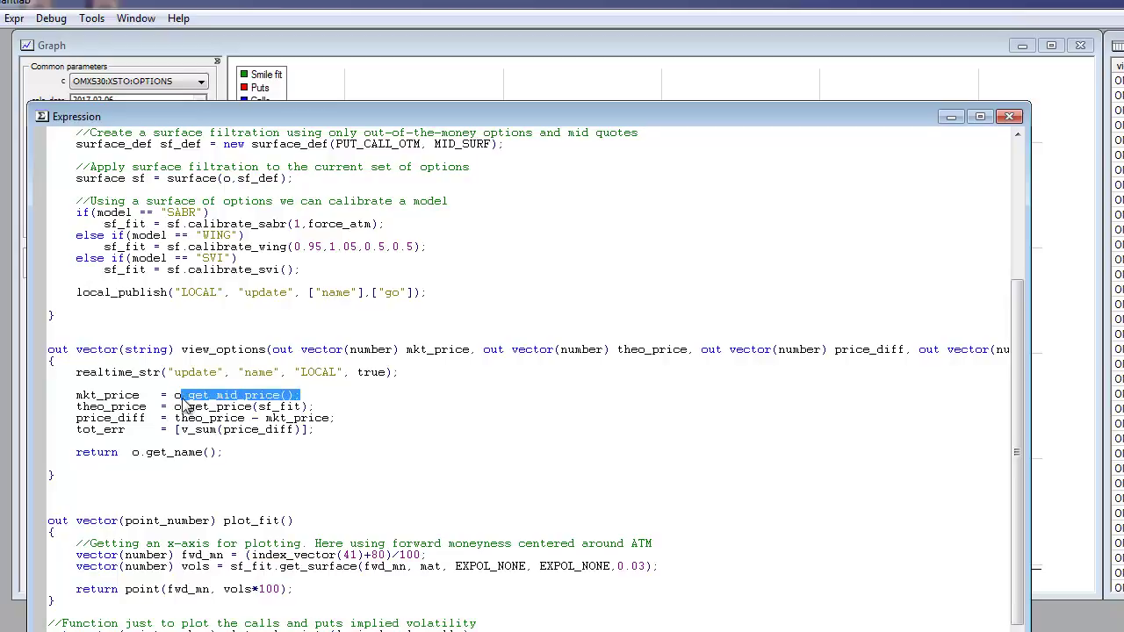
left_click(161, 418)
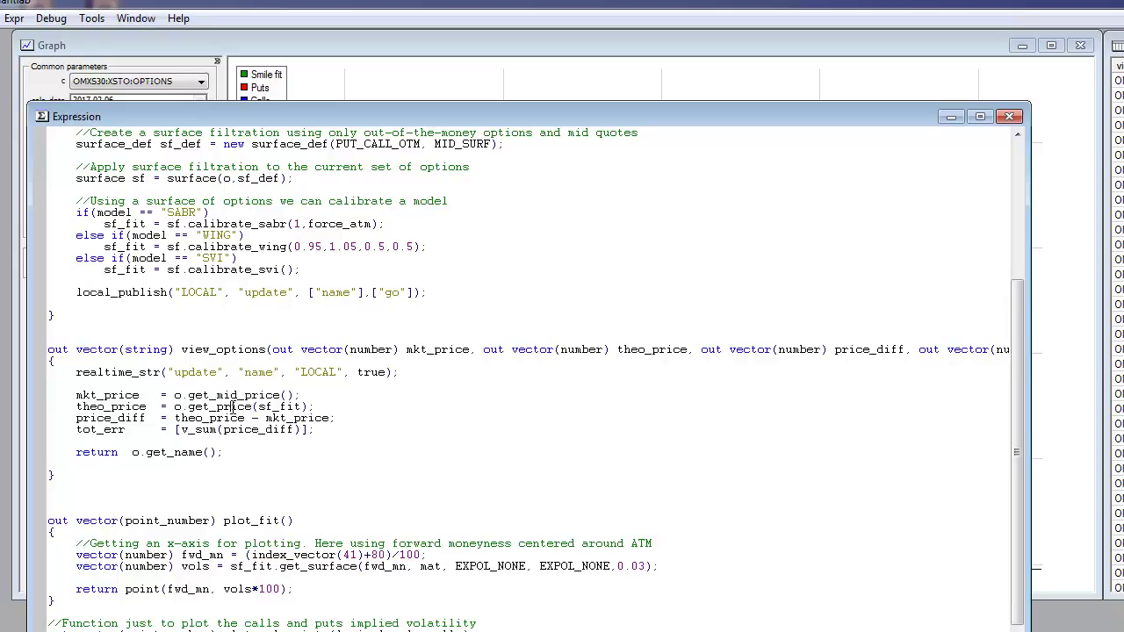
left_click_drag(258, 407, 300, 407)
scroll(259, 327, "up", 3)
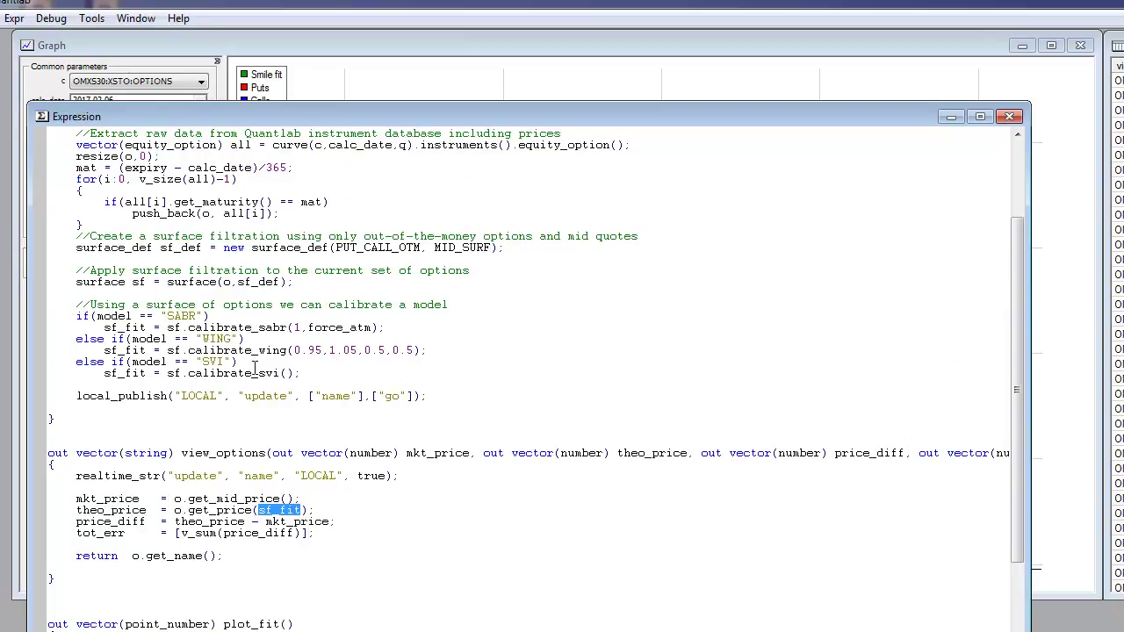
left_click(246, 522)
Lower the Expression window and shift the Options table left to review the option names from OMXS307B1250.
left_click_drag(596, 125, 580, 243)
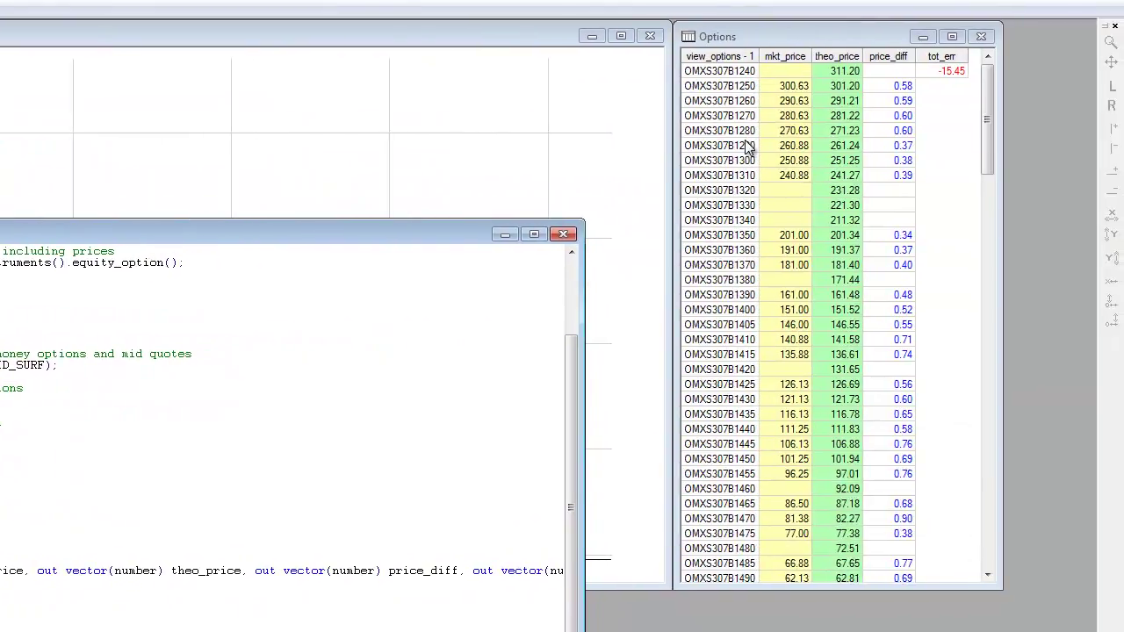
left_click(808, 146)
left_click_drag(793, 37, 605, 57)
left_click_drag(537, 105, 533, 344)
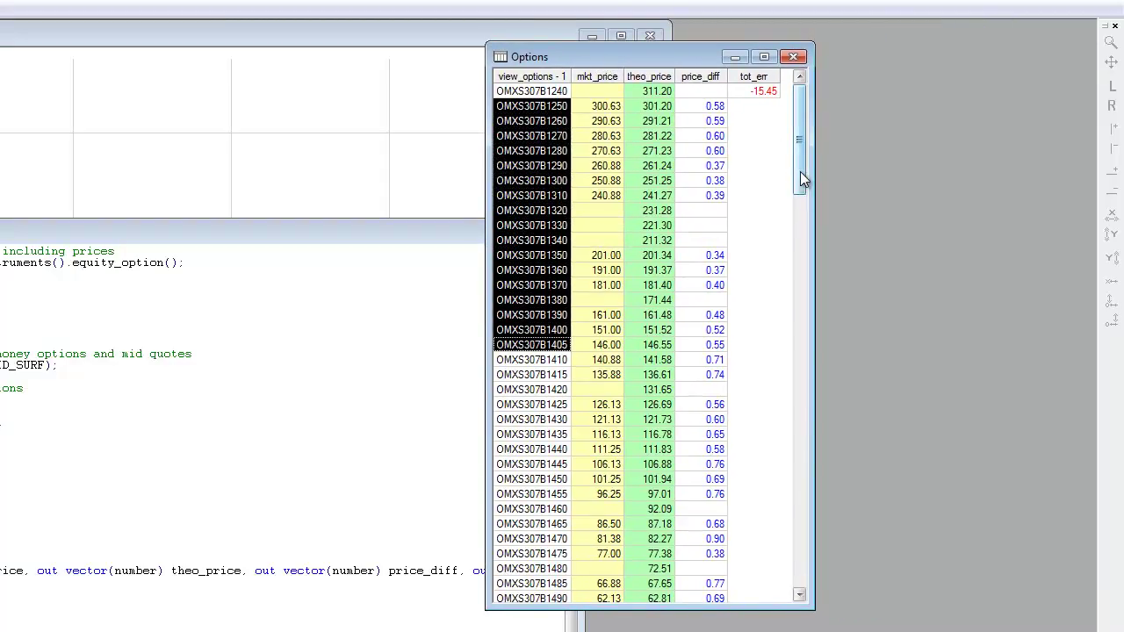
left_click_drag(602, 121, 611, 476)
scroll(607, 470, "down", 8)
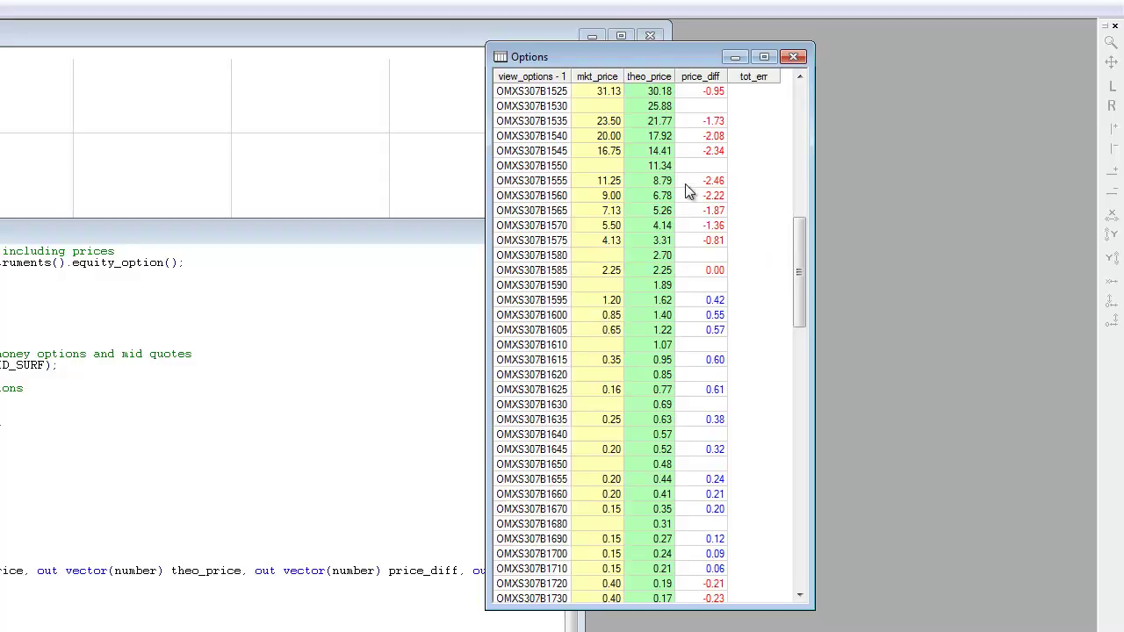
left_click_drag(798, 237, 787, 169)
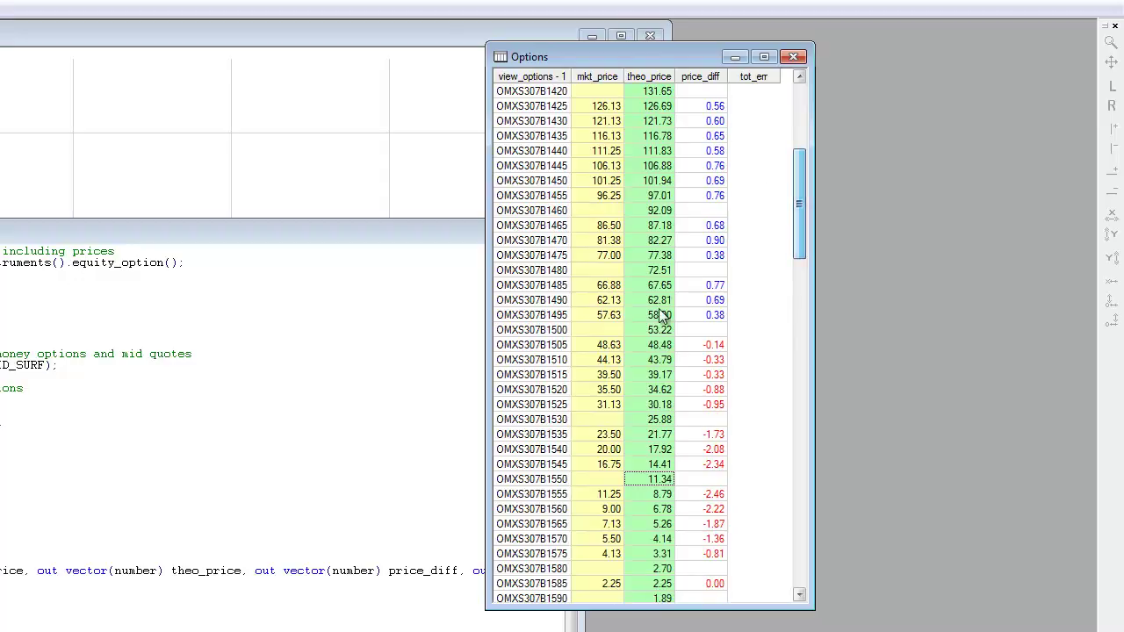
Check the OMXS307B1480 row lacking a market price and the price_diff values, then return the table right.
left_click_drag(606, 271, 654, 271)
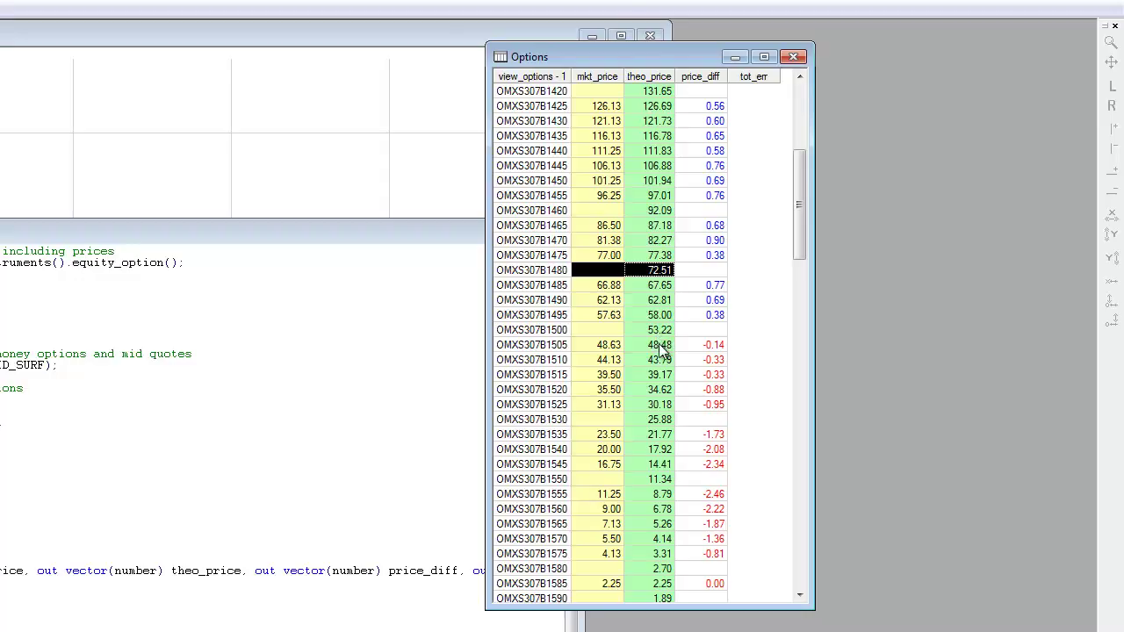
left_click_drag(711, 122, 708, 376)
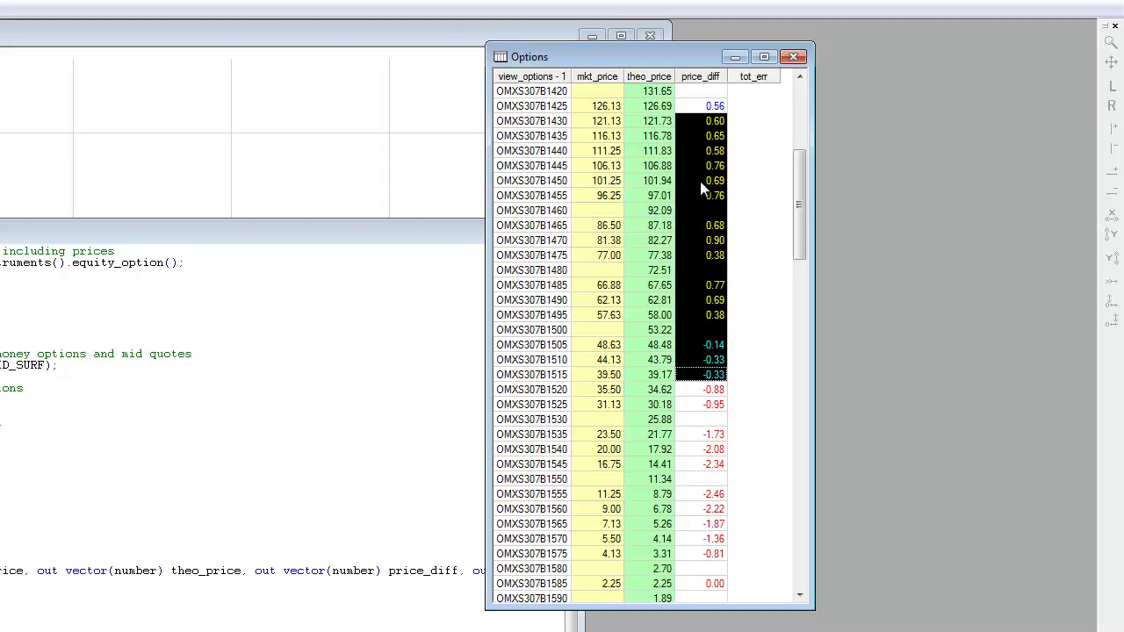
left_click_drag(797, 164, 799, 104)
left_click(713, 121)
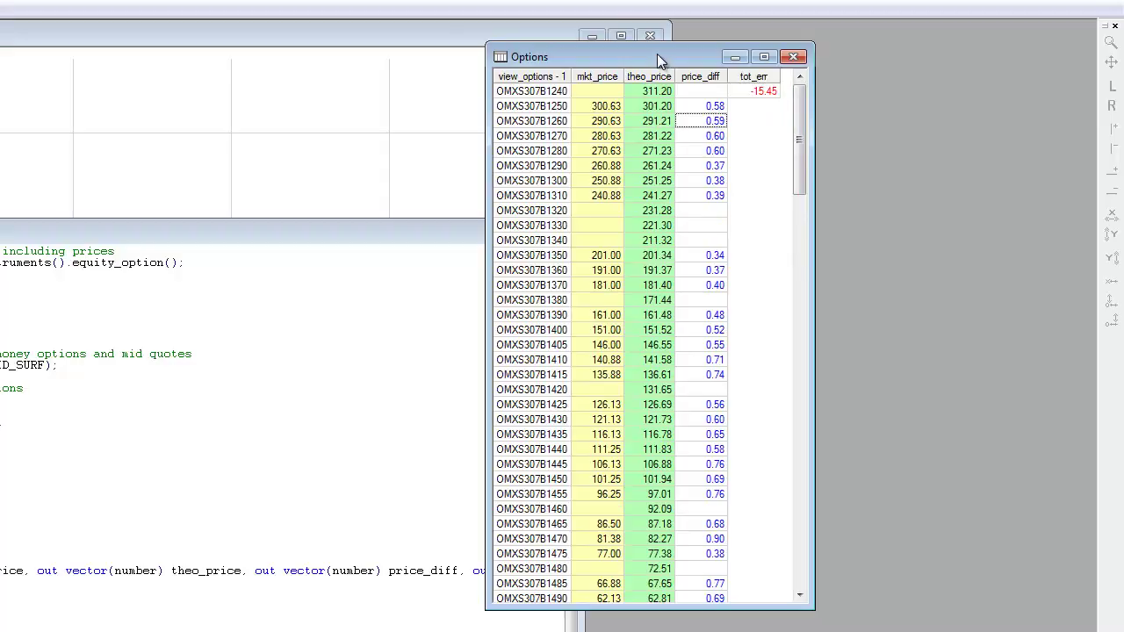
left_click_drag(657, 54, 844, 35)
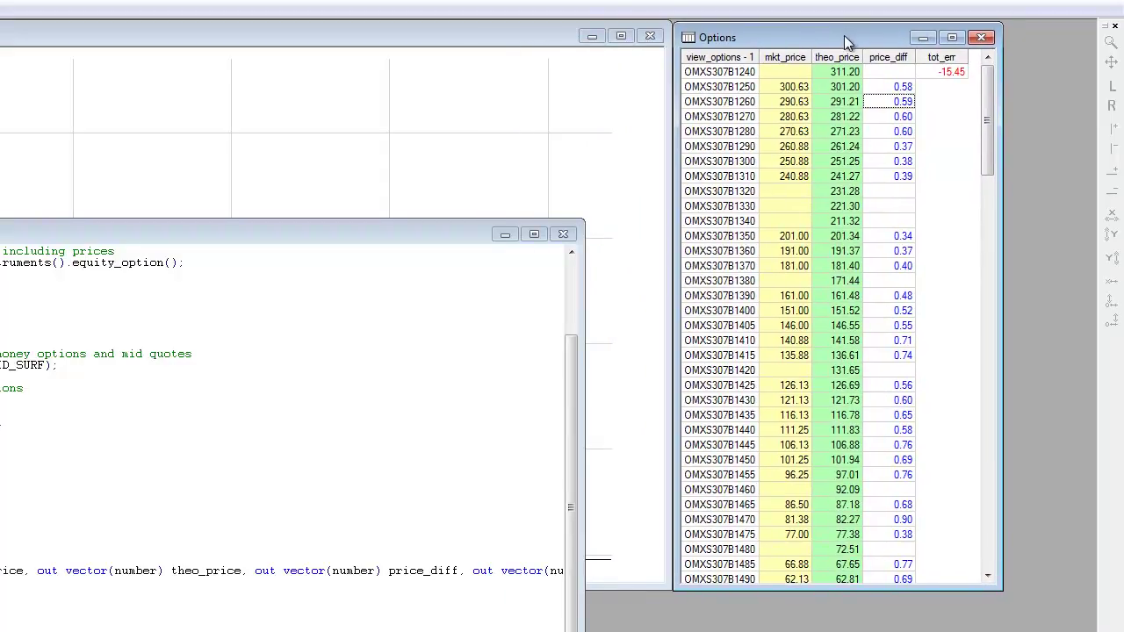
left_click(505, 149)
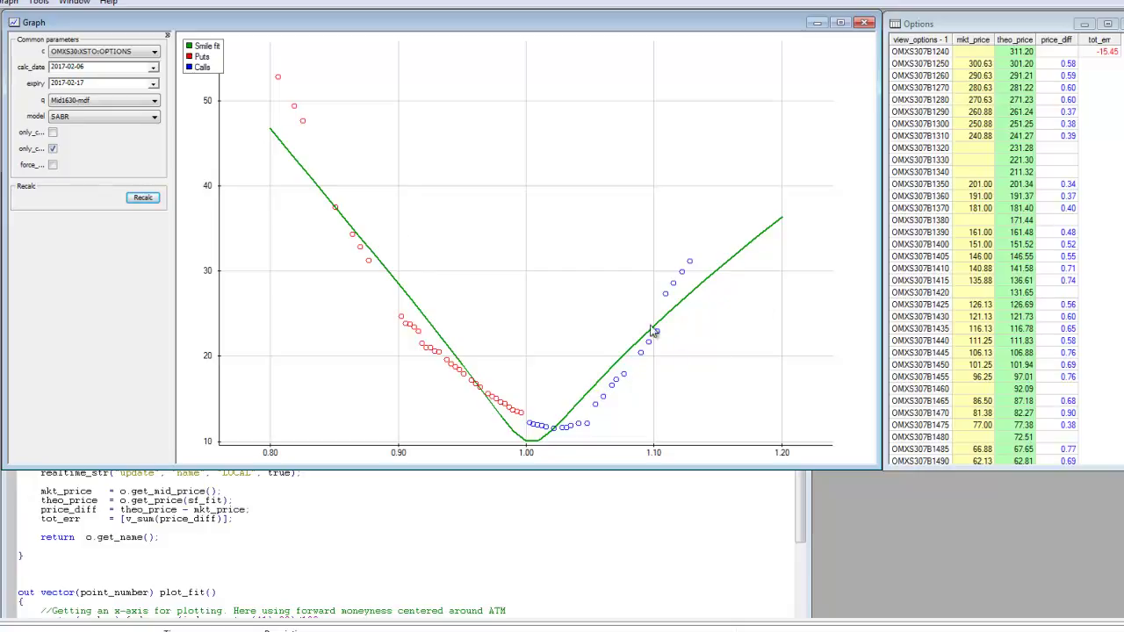
Recalculate the smile with force_atm on, giving a total error of 50.86.
left_click(54, 166)
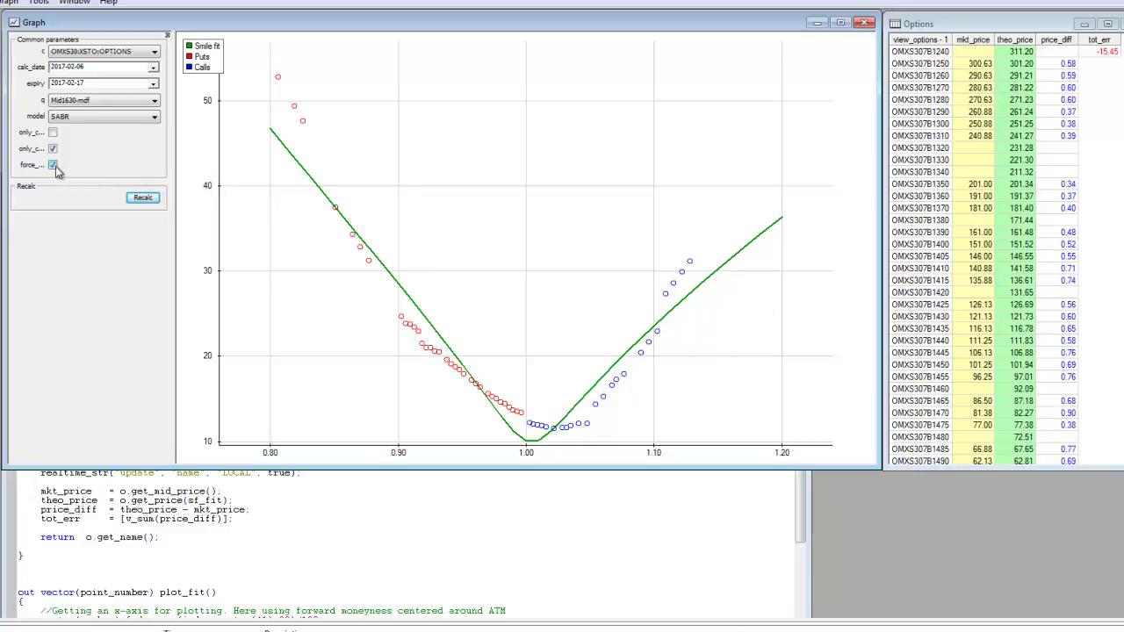
left_click(142, 198)
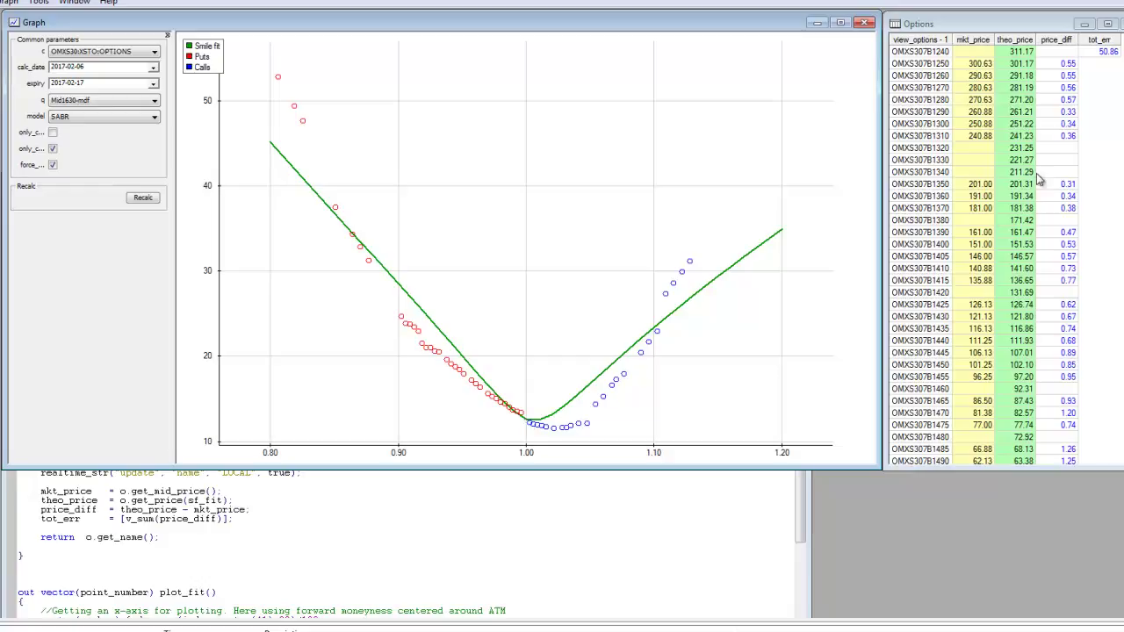
left_click(1098, 53)
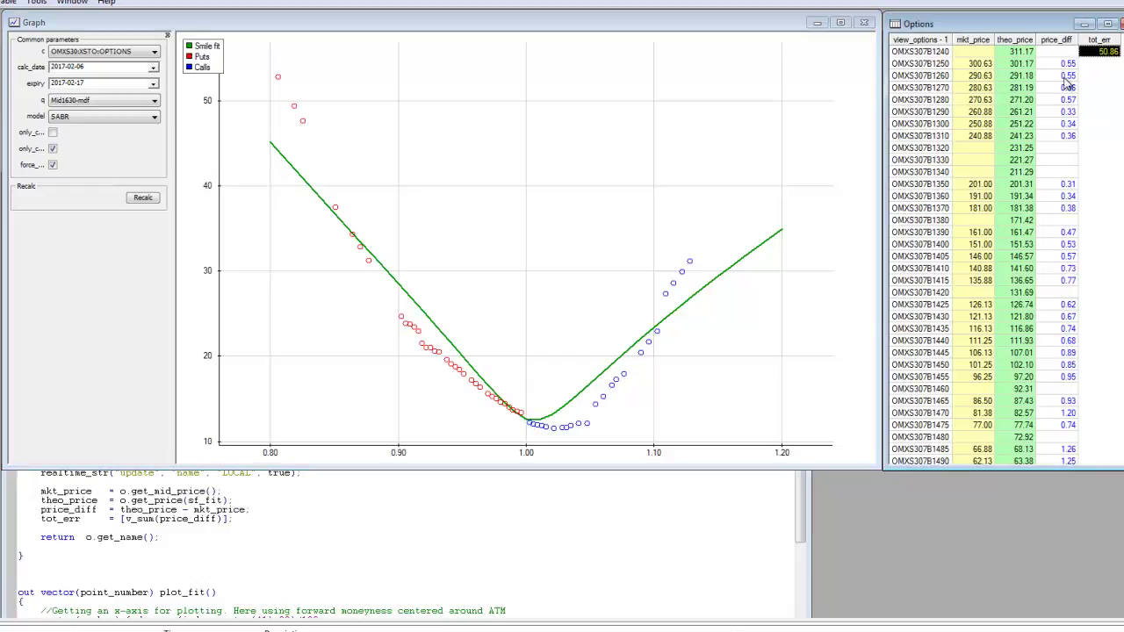
left_click(1067, 76)
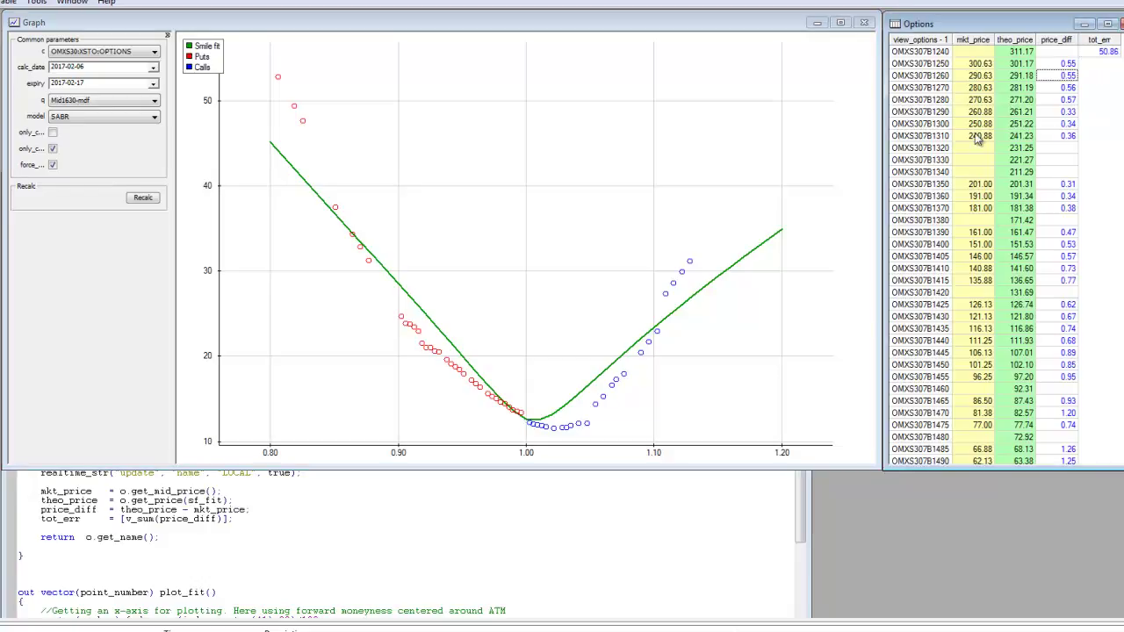
Switch the calibration model to SVI and recalculate the smile fit.
left_click(95, 118)
left_click(86, 136)
left_click(144, 200)
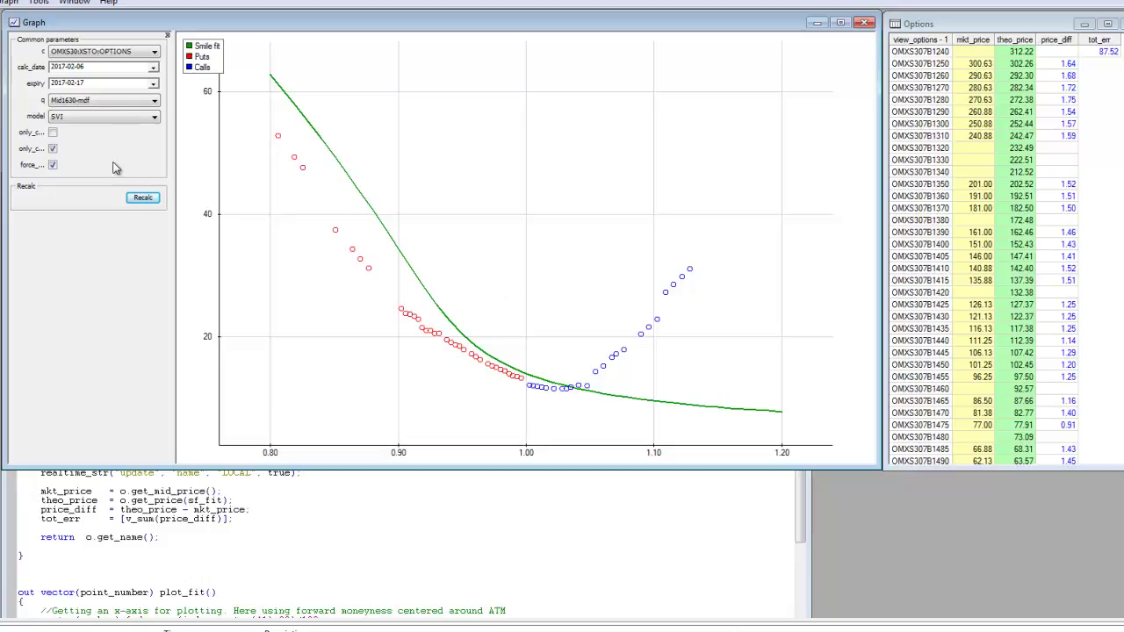
Switch the smile model to WING and recalculate the fit.
left_click(104, 116)
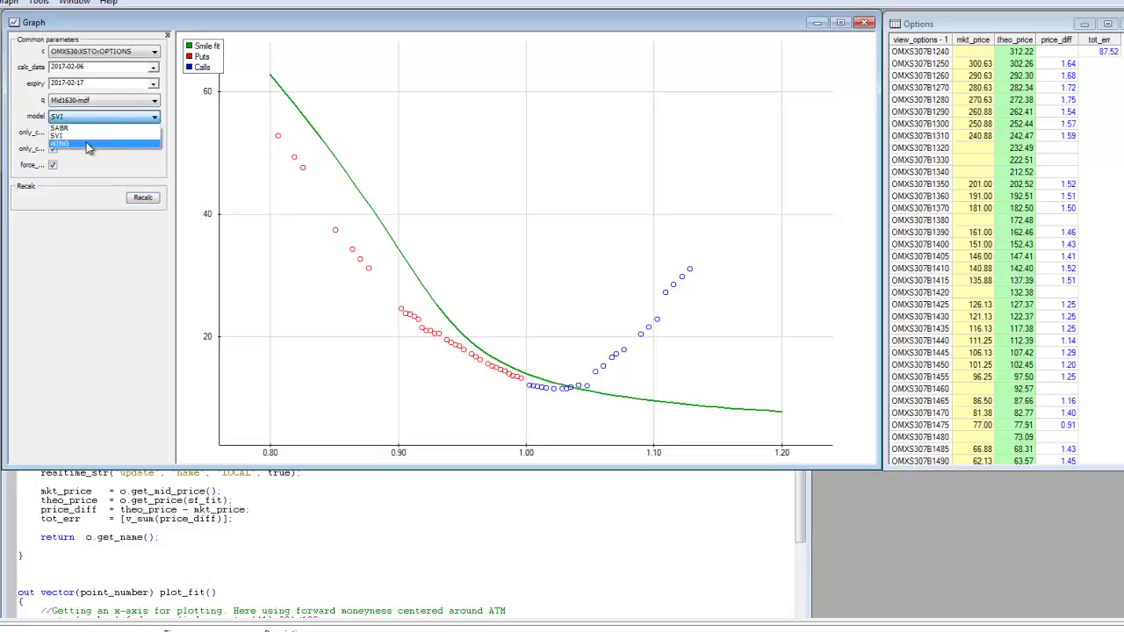
left_click(88, 144)
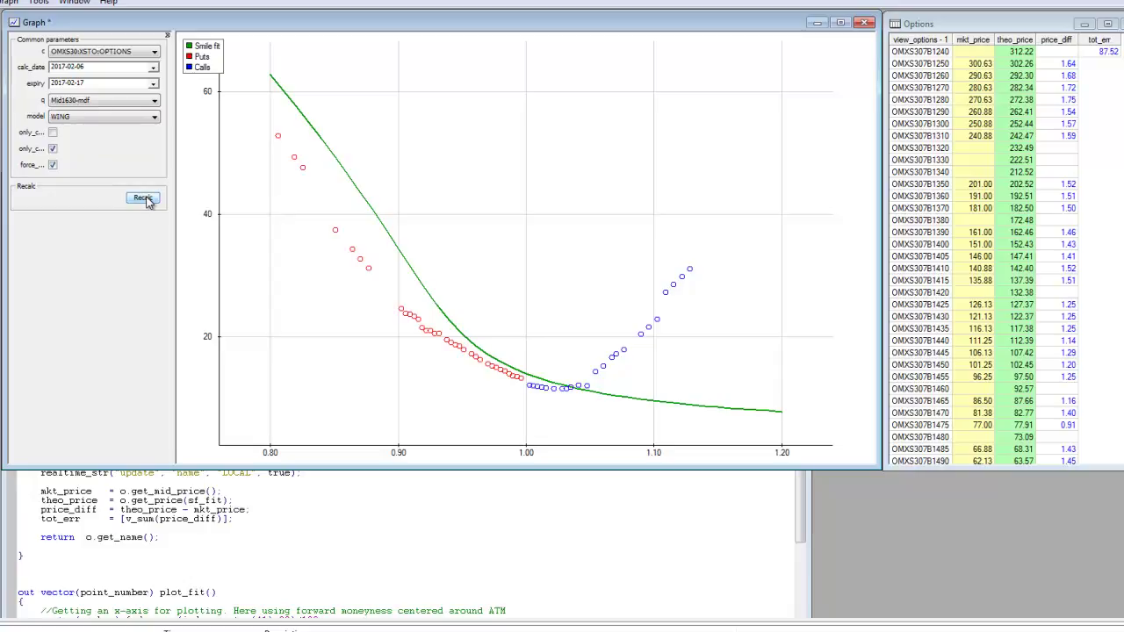
left_click(143, 199)
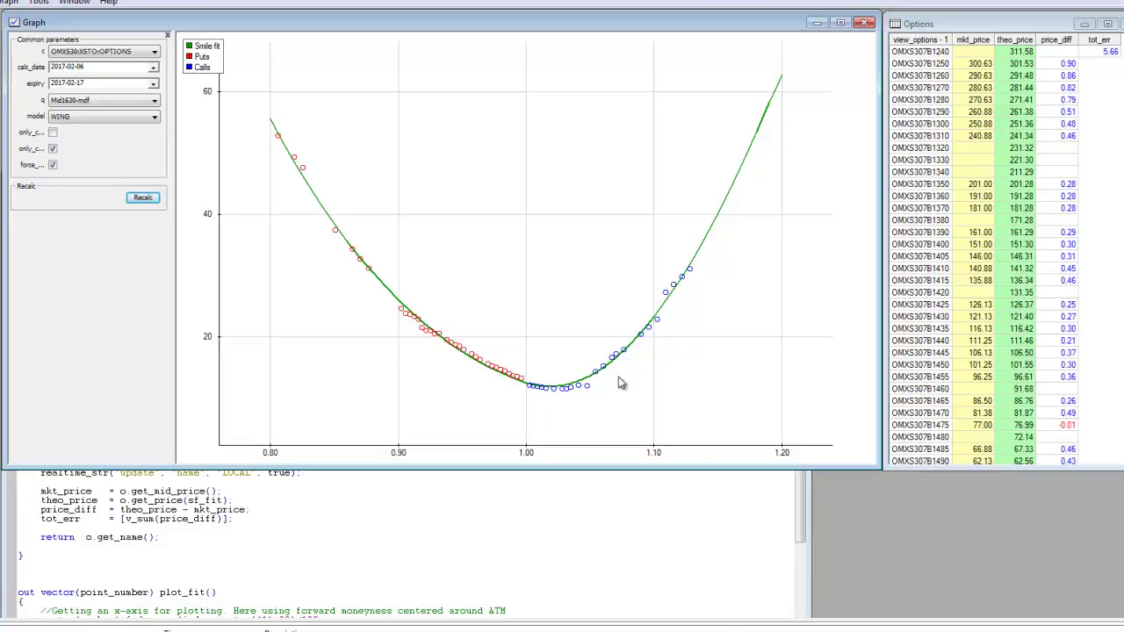
Review the 5.66 total error and the price_diff column, mostly below 0.5.
left_click(1108, 54)
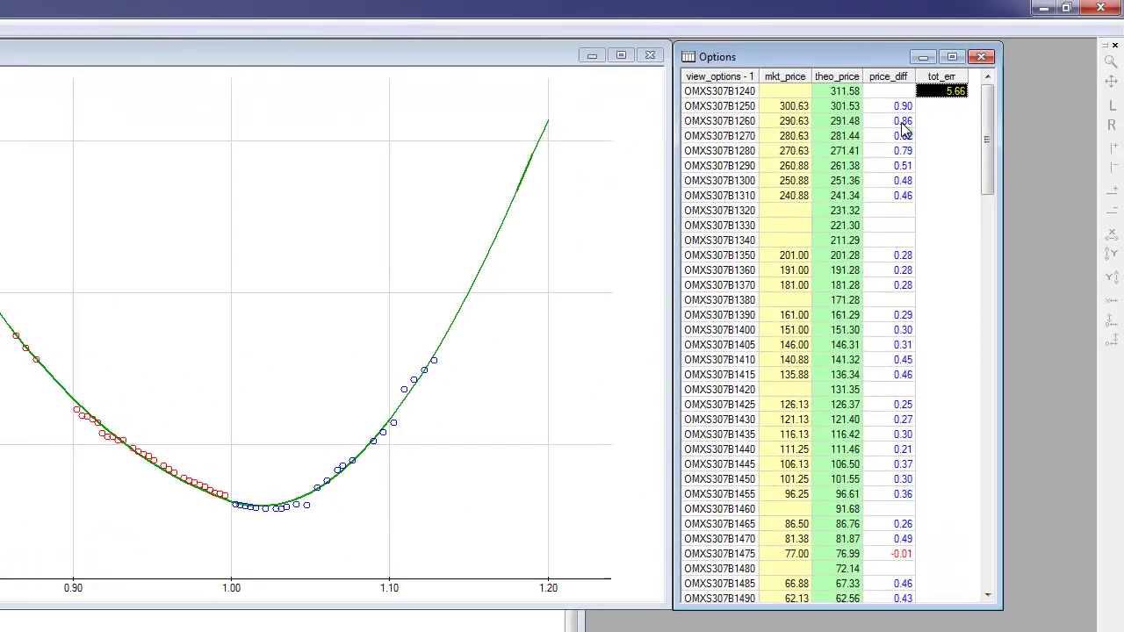
left_click_drag(986, 137, 989, 198)
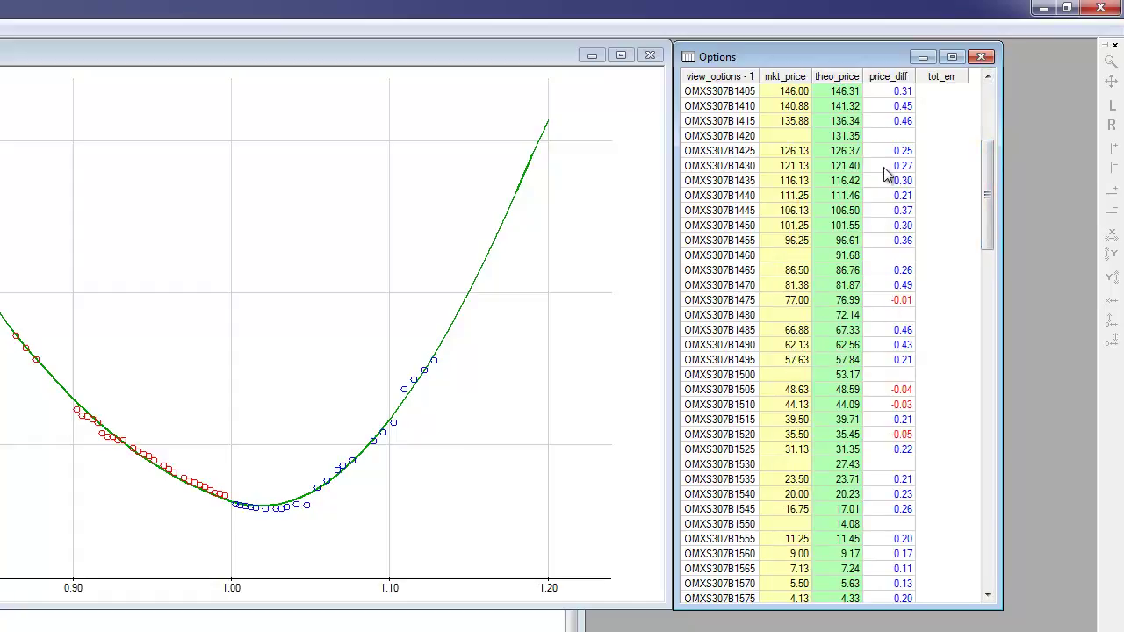
scroll(906, 391, "down", 3)
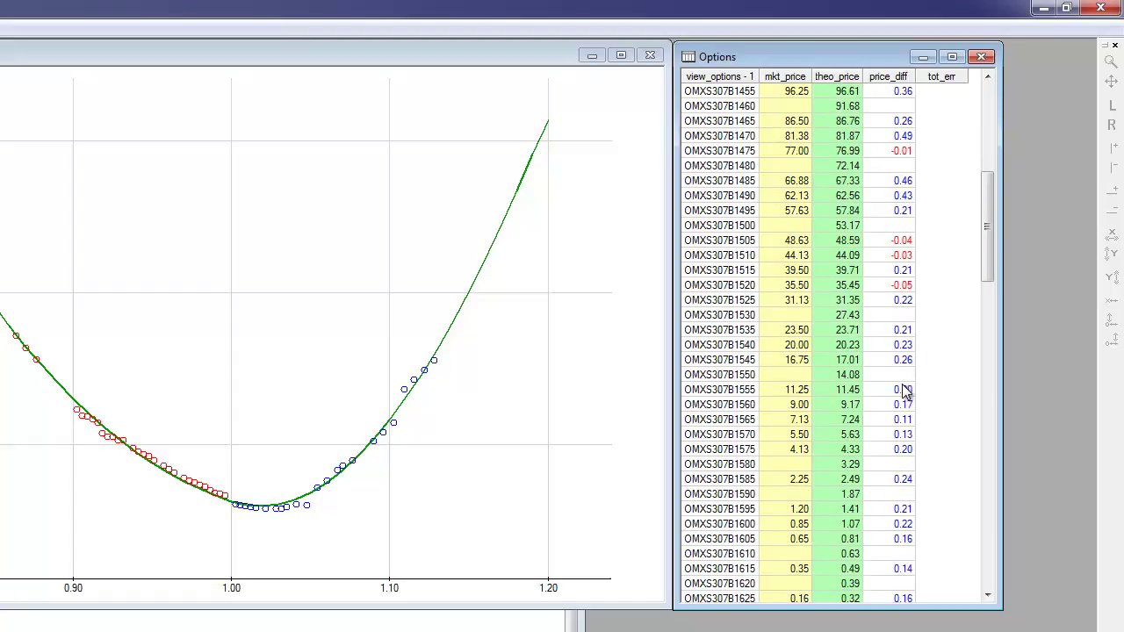
scroll(907, 391, "up", 6)
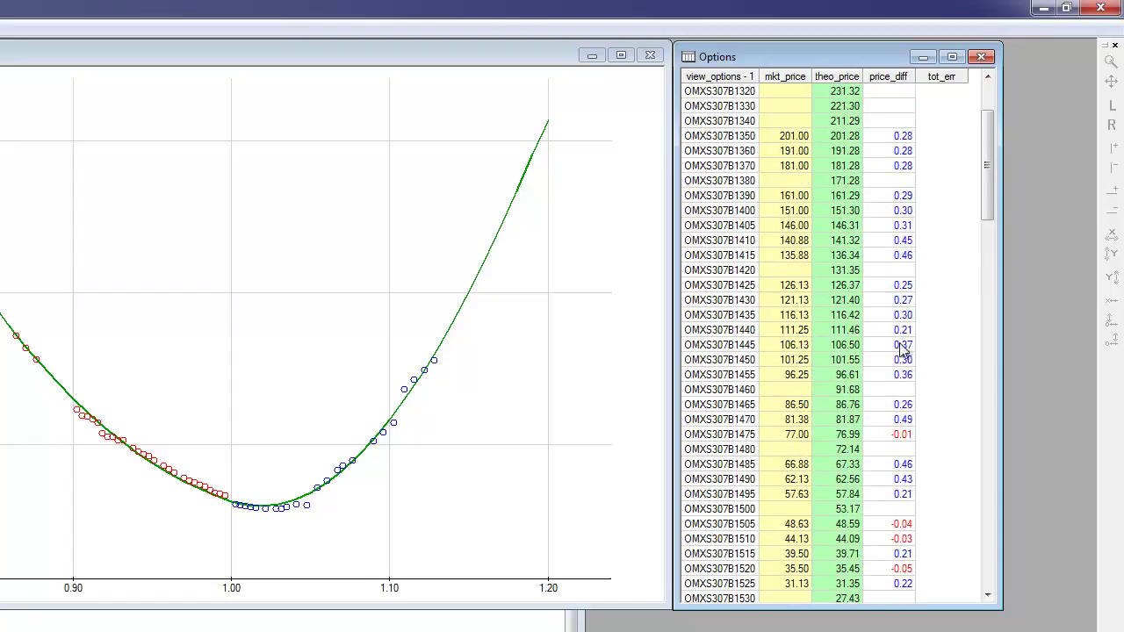
scroll(891, 358, "down", 7)
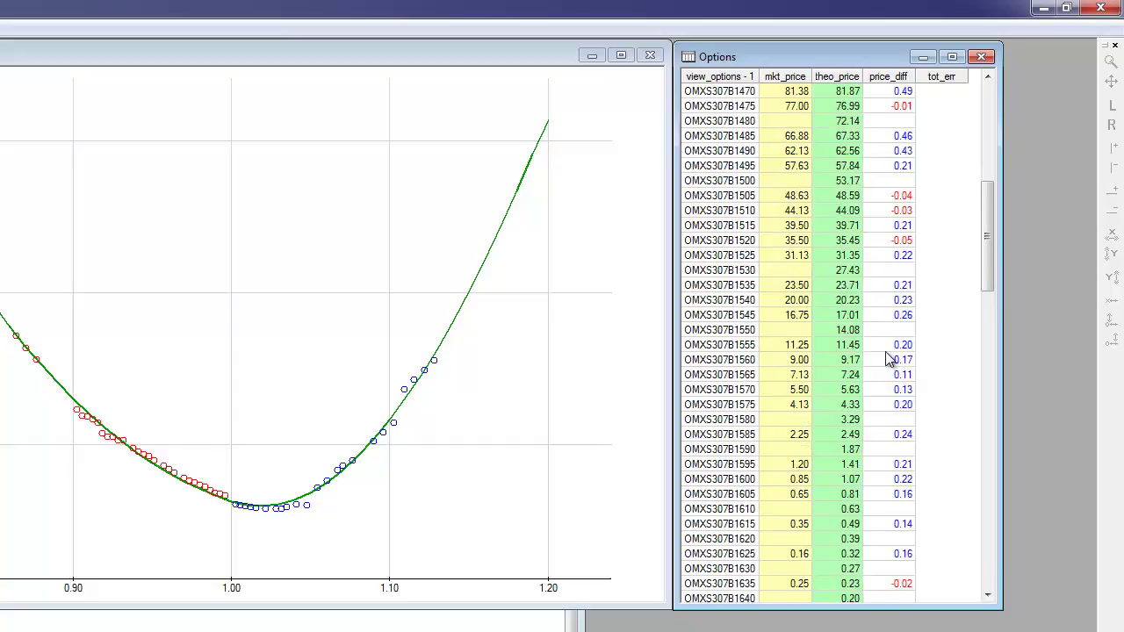
left_click_drag(986, 283, 961, 143)
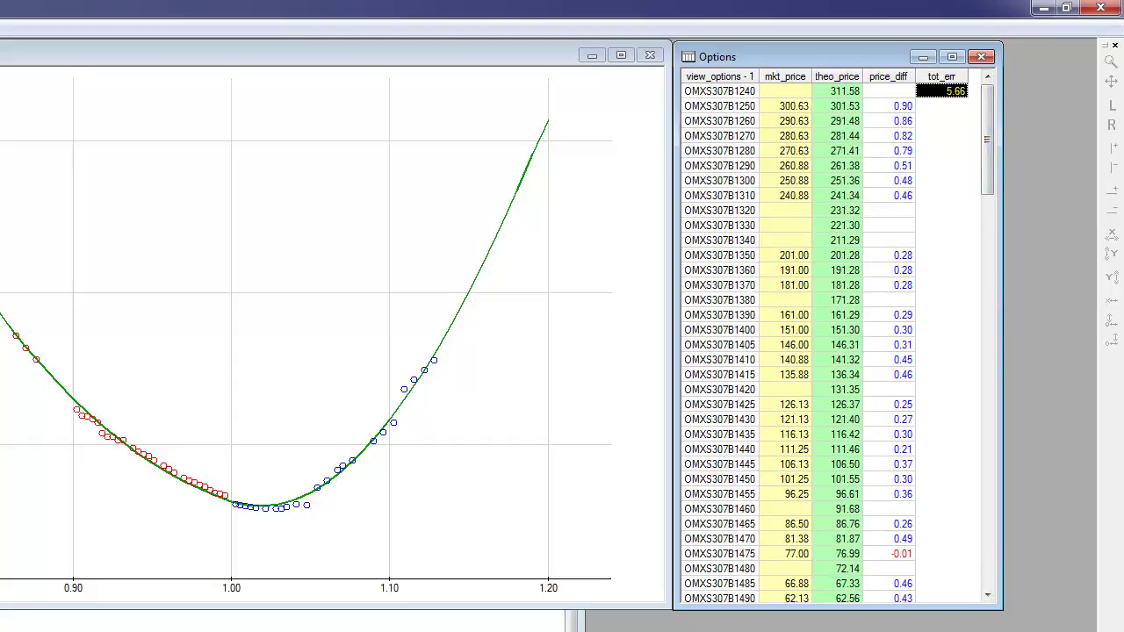
key("ctrl+Tab")
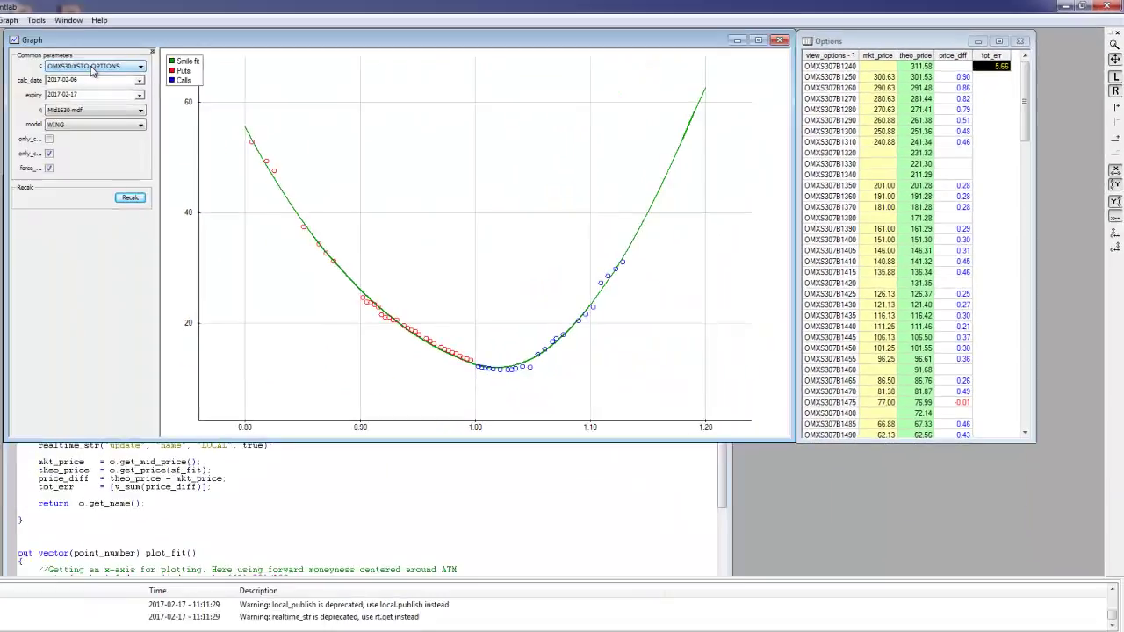
Choose ERIC B:XSTO:OPTIONS as the underlying and recalculate the WING smile, total error -0.15.
left_click(177, 60)
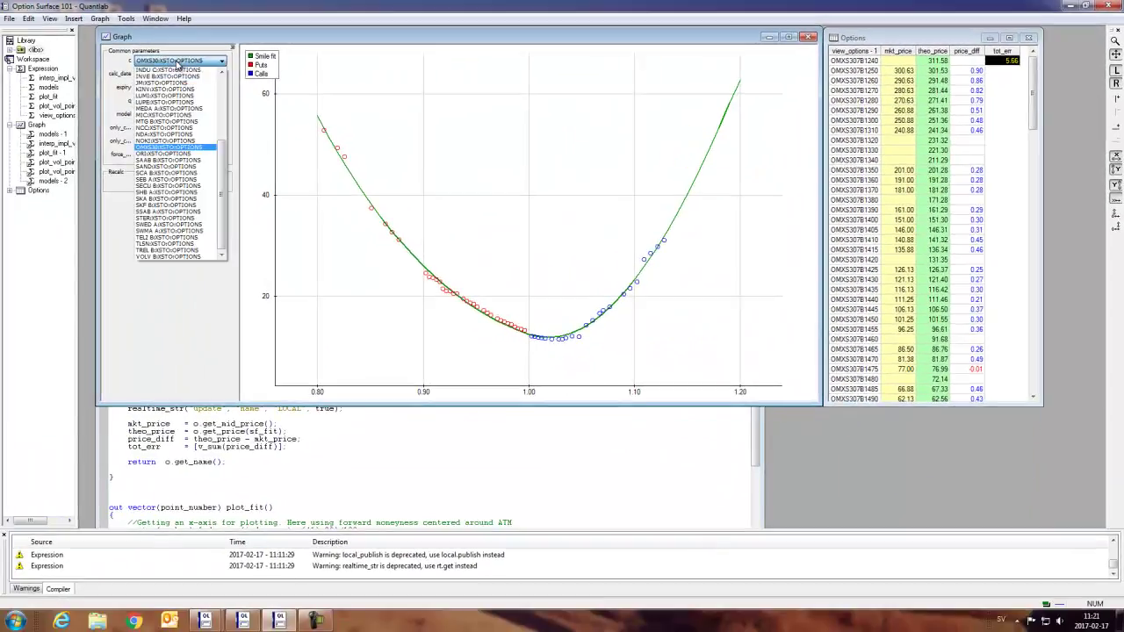
left_click_drag(224, 158, 176, 80)
left_click(174, 81)
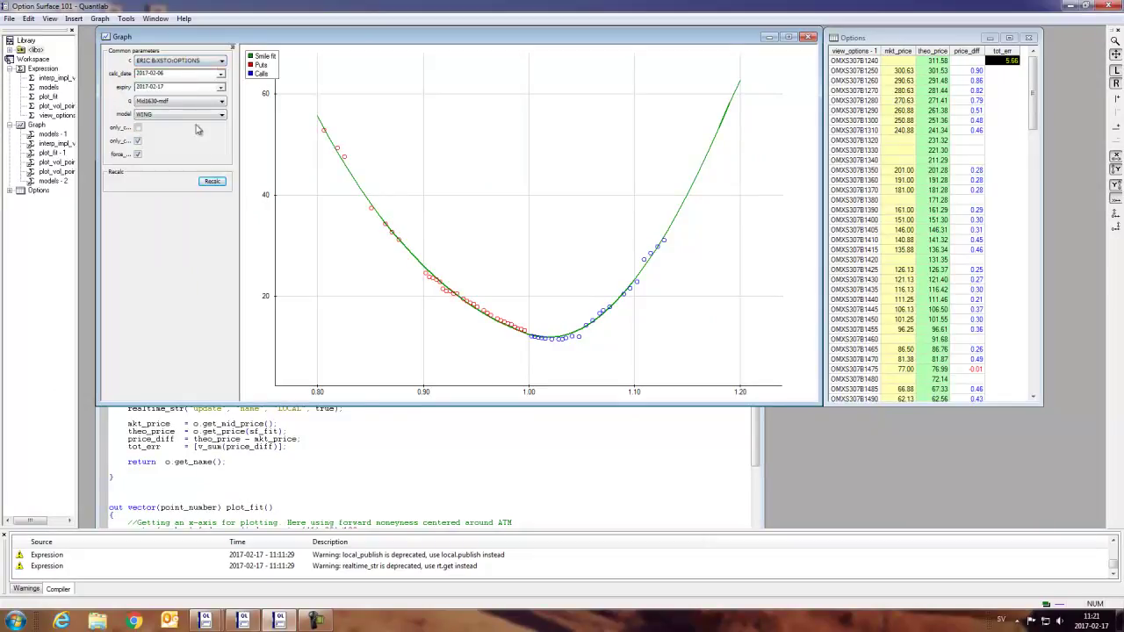
left_click(211, 182)
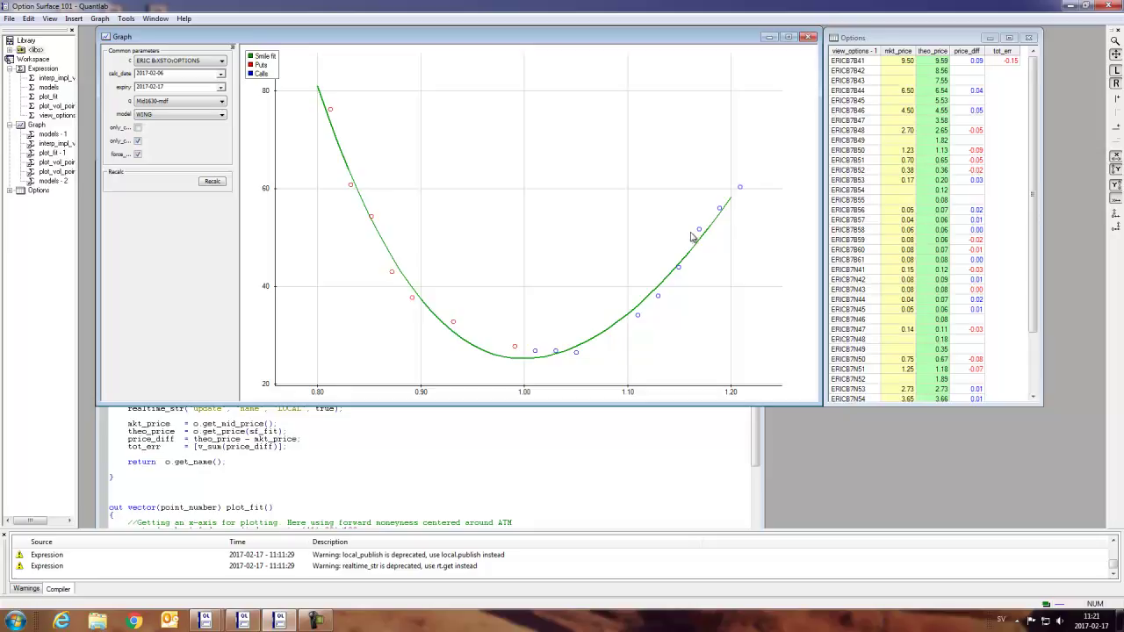
Refit the ERIC smile with the SVI model and view the options price table.
left_click(173, 115)
left_click(171, 131)
left_click(213, 183)
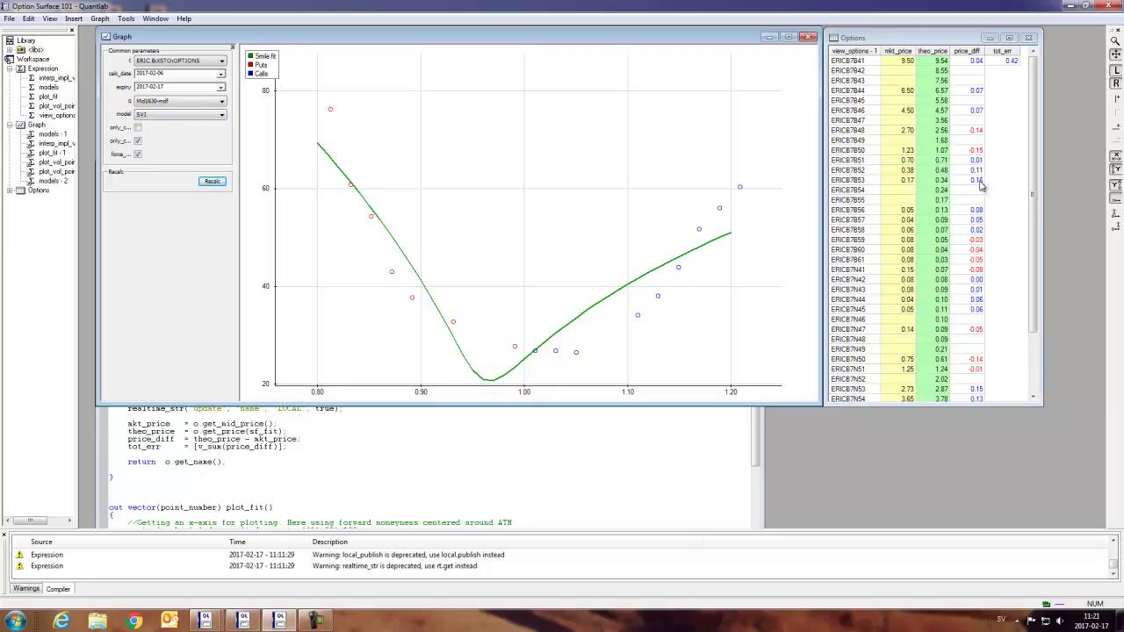
left_click(1032, 169)
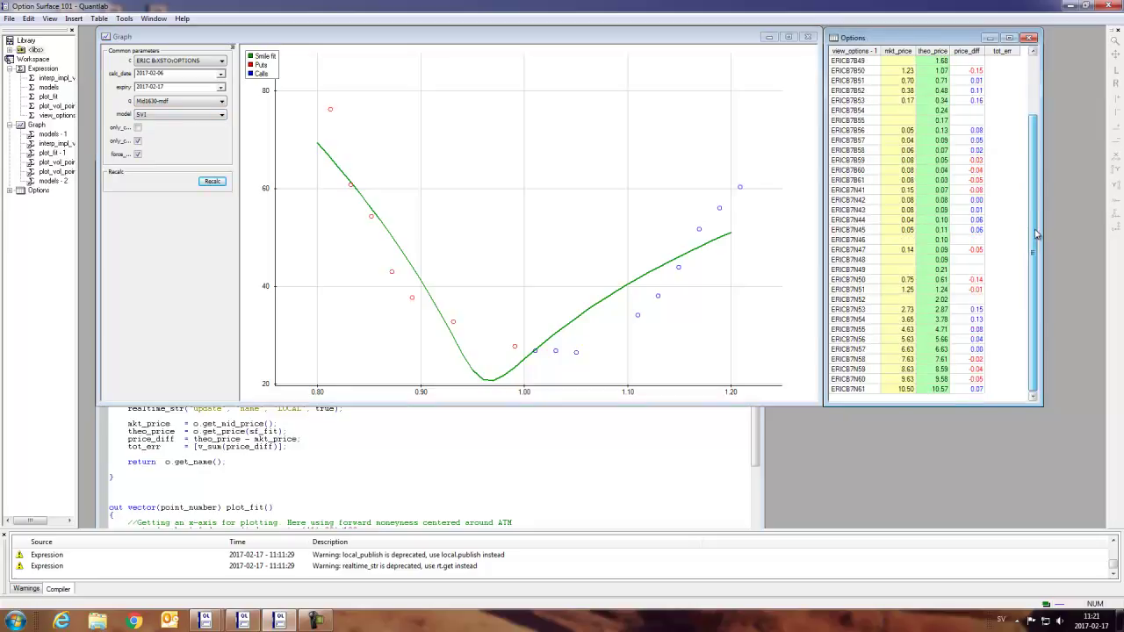
Refit with SABR, then turn off forcing, recalculate, and check the total pricing error.
left_click(189, 115)
left_click(194, 145)
left_click(213, 182)
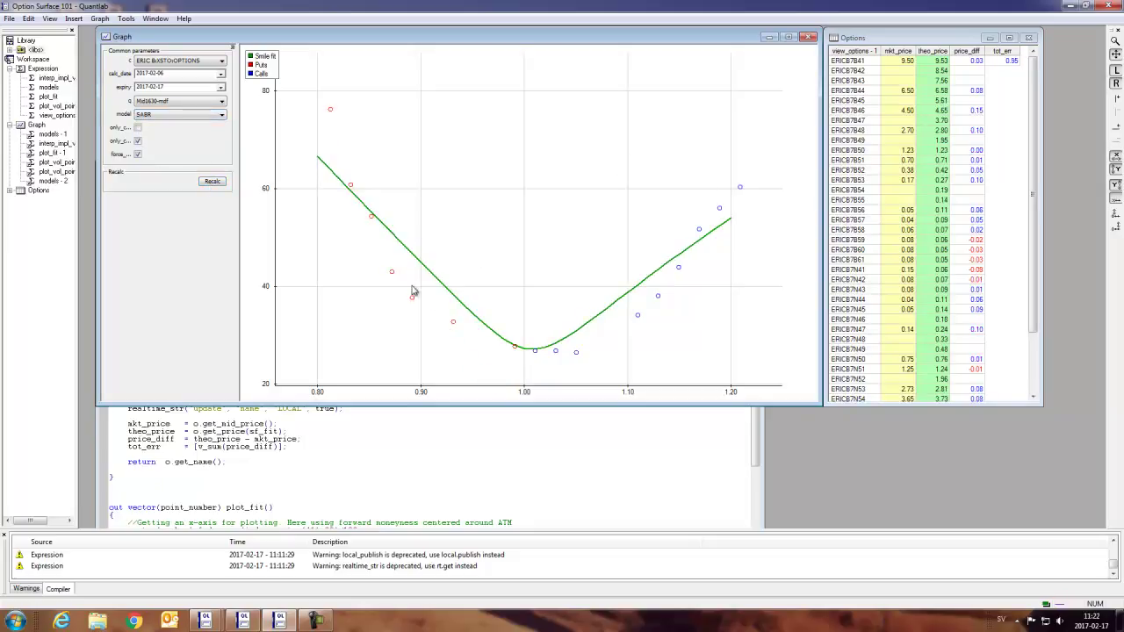
left_click(138, 155)
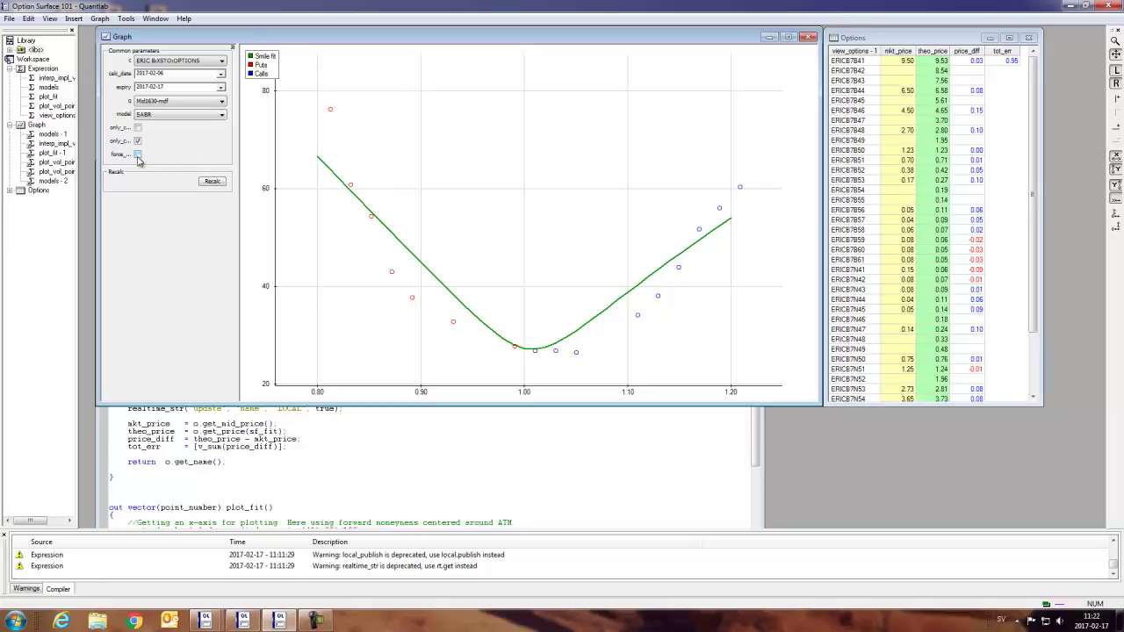
left_click(212, 182)
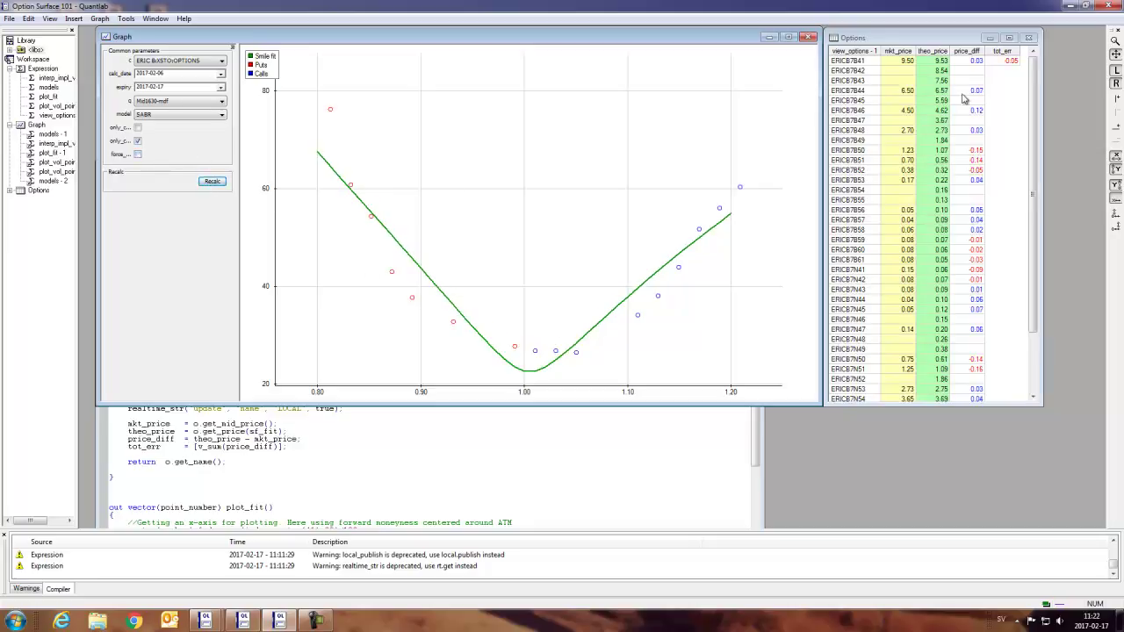
left_click(1000, 64)
mouse_move(1039, 108)
left_mouse_down()
mouse_move(1036, 152)
mouse_move(1036, 107)
left_mouse_up()
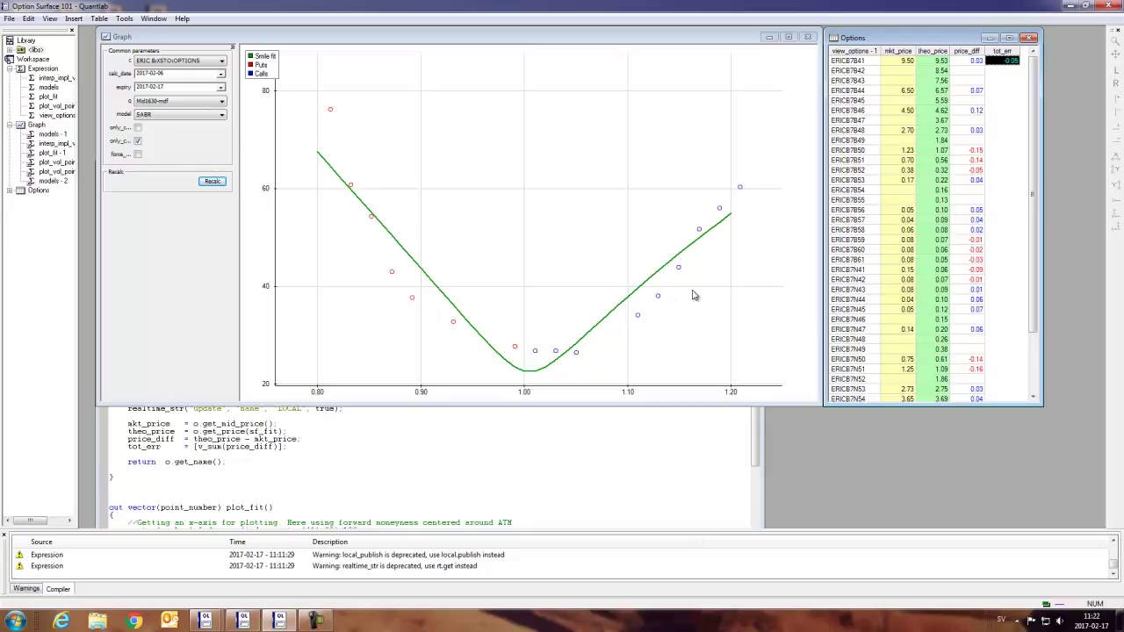
Switch the model back to WING and recalculate the ERIC smile.
left_click(177, 115)
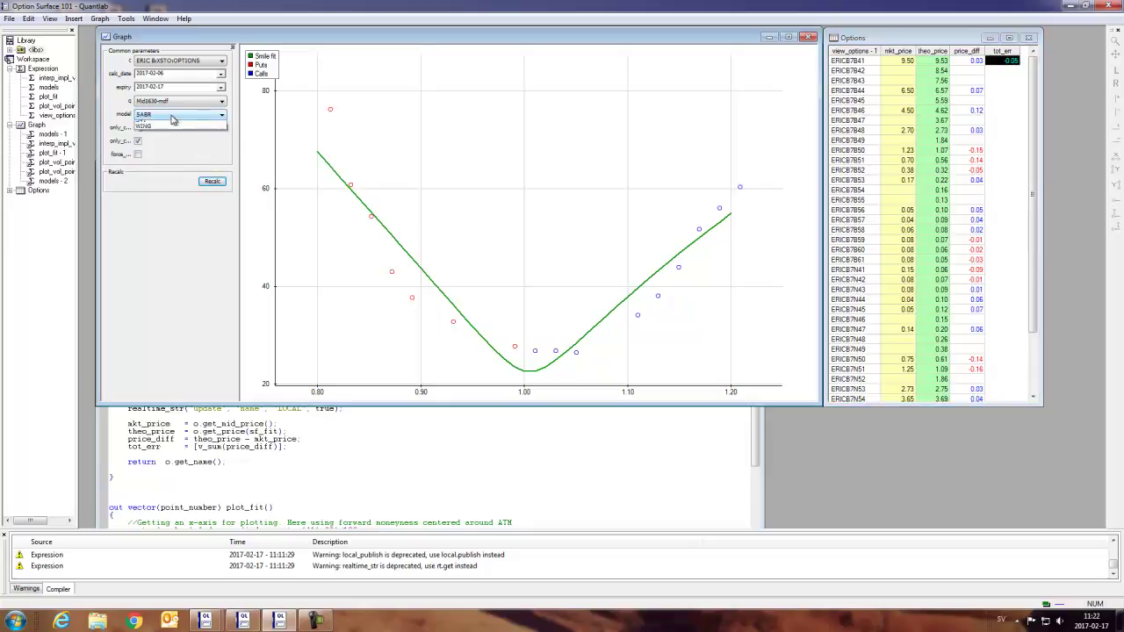
left_click(182, 139)
left_click(212, 182)
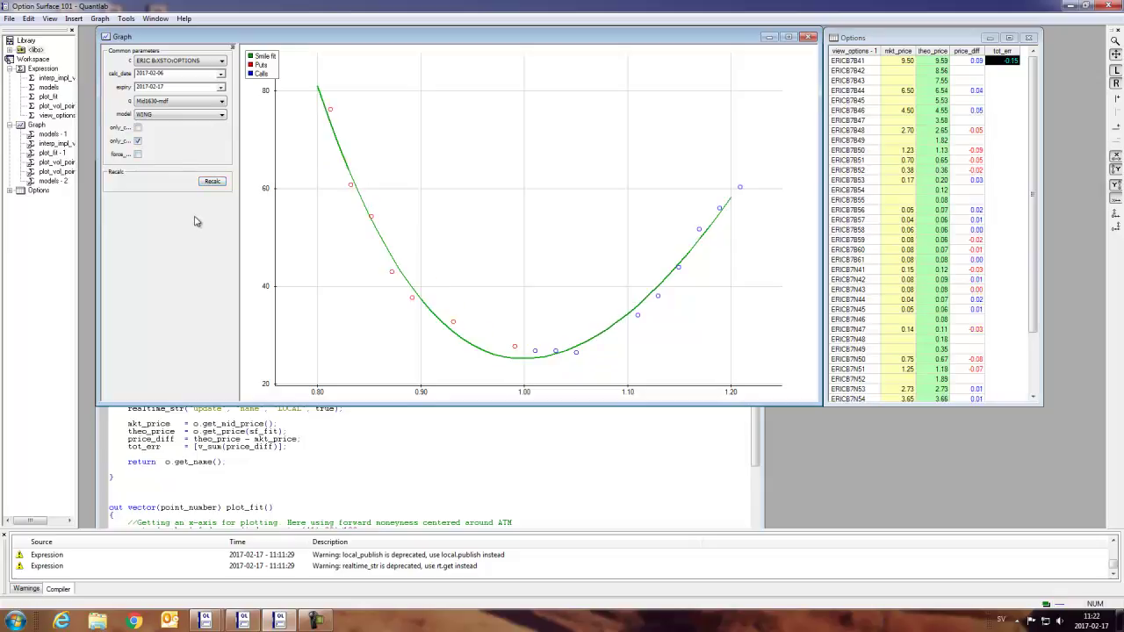